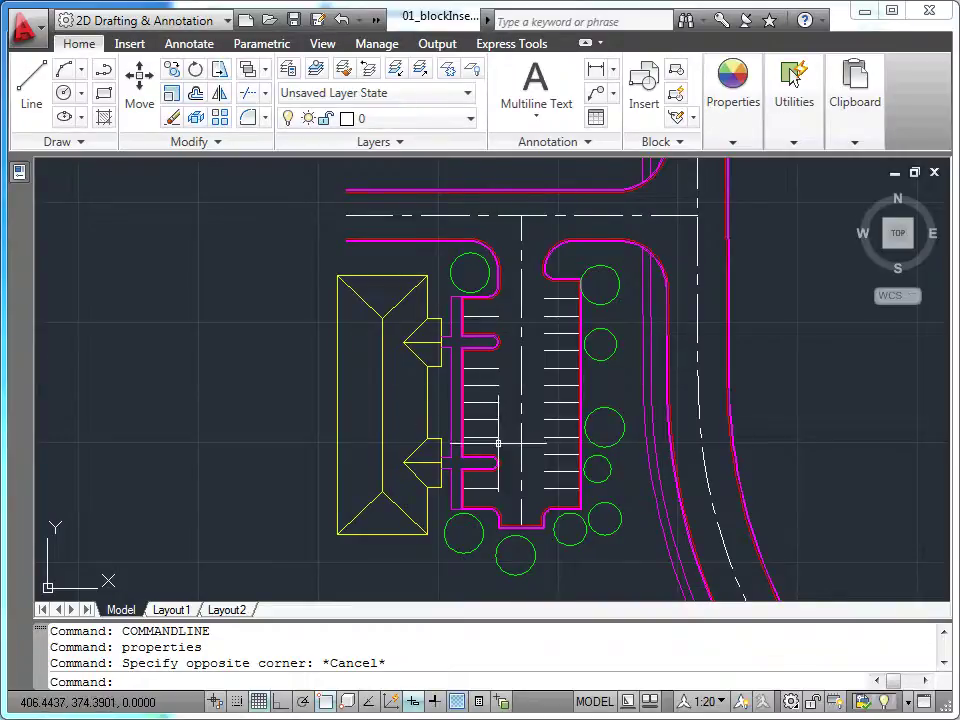
Zoom in and pan so the parking stalls beside the building fill the view.
{"action": "scroll", "coordinate": [497, 443], "scroll_direction": "up", "scroll_amount": 4}
{"action": "scroll", "coordinate": [497, 443], "scroll_direction": "up", "scroll_amount": 2}
{"action": "mouse_move", "coordinate": [497, 443]}
{"action": "middle_mouse_down"}
{"action": "mouse_move", "coordinate": [469, 465]}
{"action": "mouse_move", "coordinate": [491, 519]}
{"action": "mouse_move", "coordinate": [500, 490]}
{"action": "middle_mouse_up"}
{"action": "scroll", "coordinate": [469, 465], "scroll_direction": "up", "scroll_amount": 3}
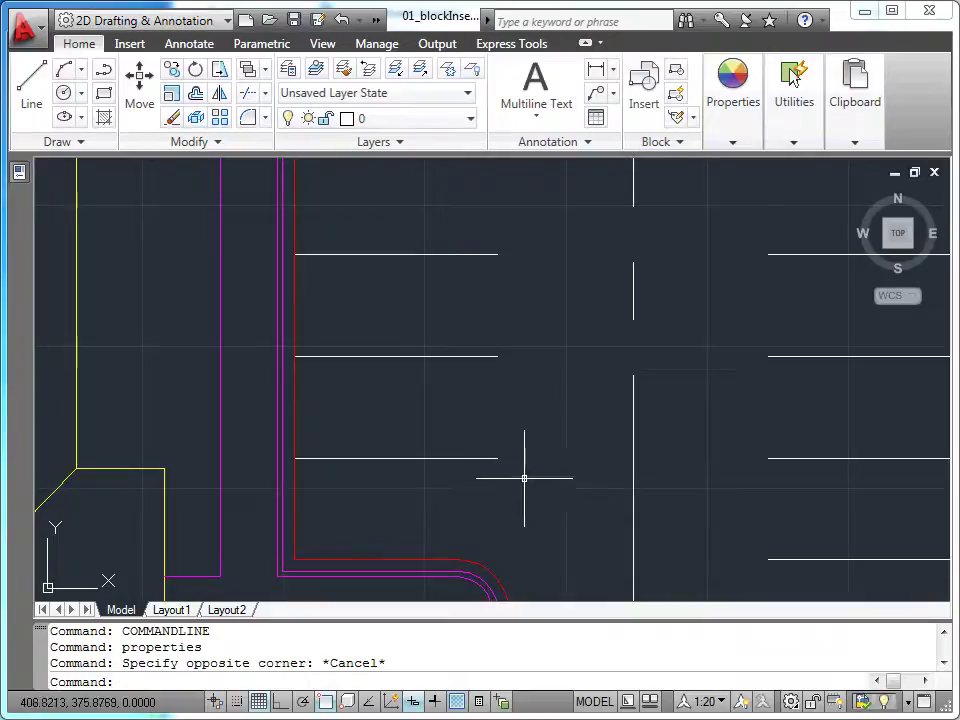
Insert the 'car' block into the upper stall of the left parking row.
{"action": "left_click", "coordinate": [645, 95]}
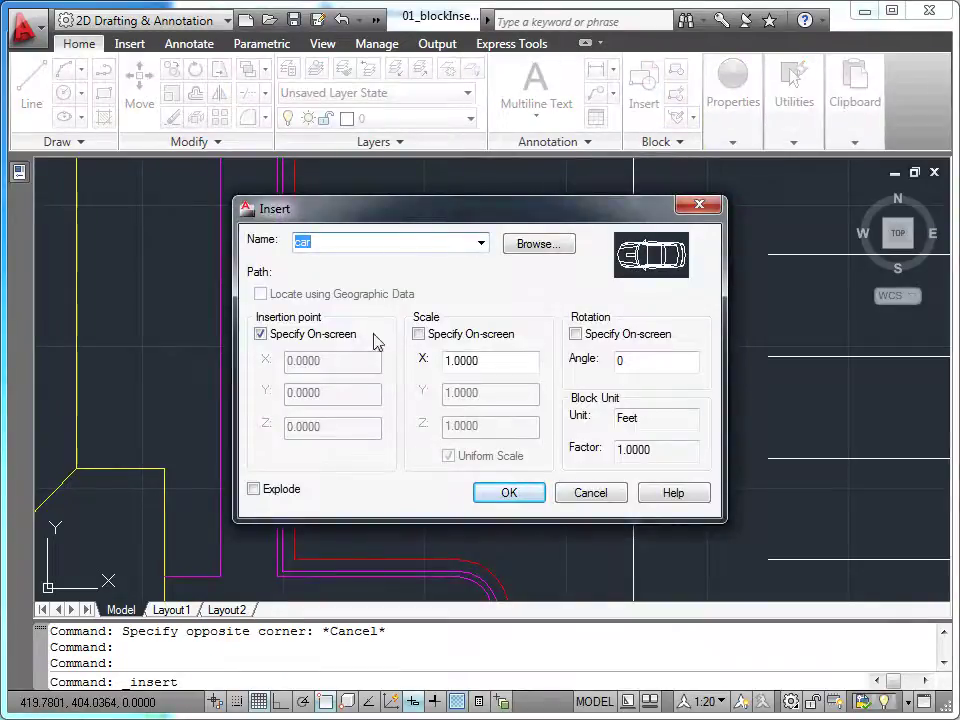
{"action": "left_click", "coordinate": [481, 242]}
{"action": "left_click", "coordinate": [358, 261]}
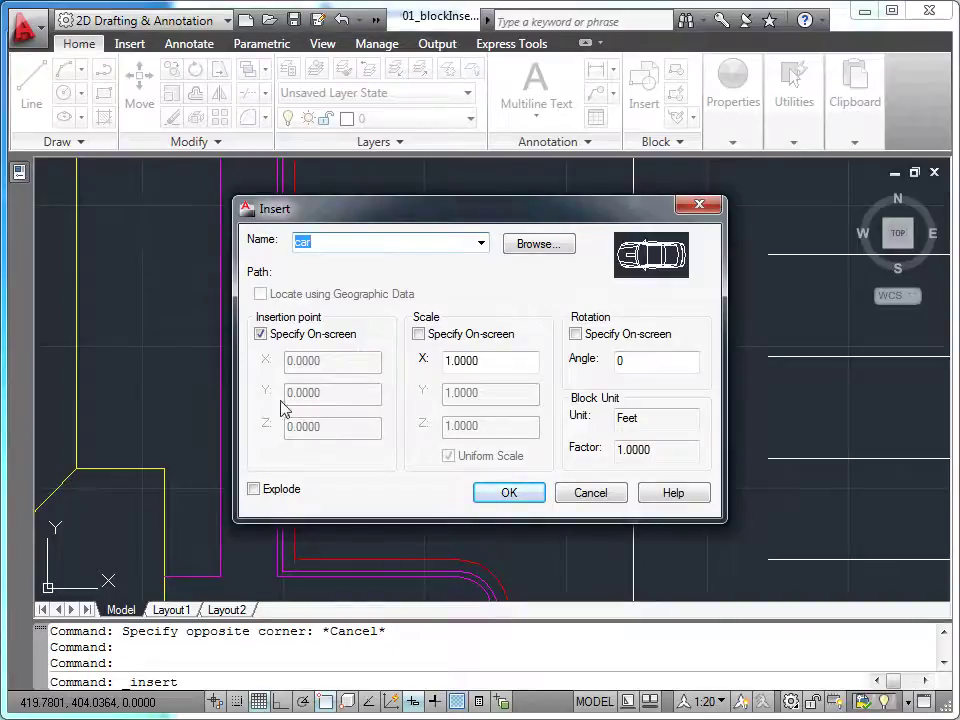
{"action": "left_click", "coordinate": [507, 492]}
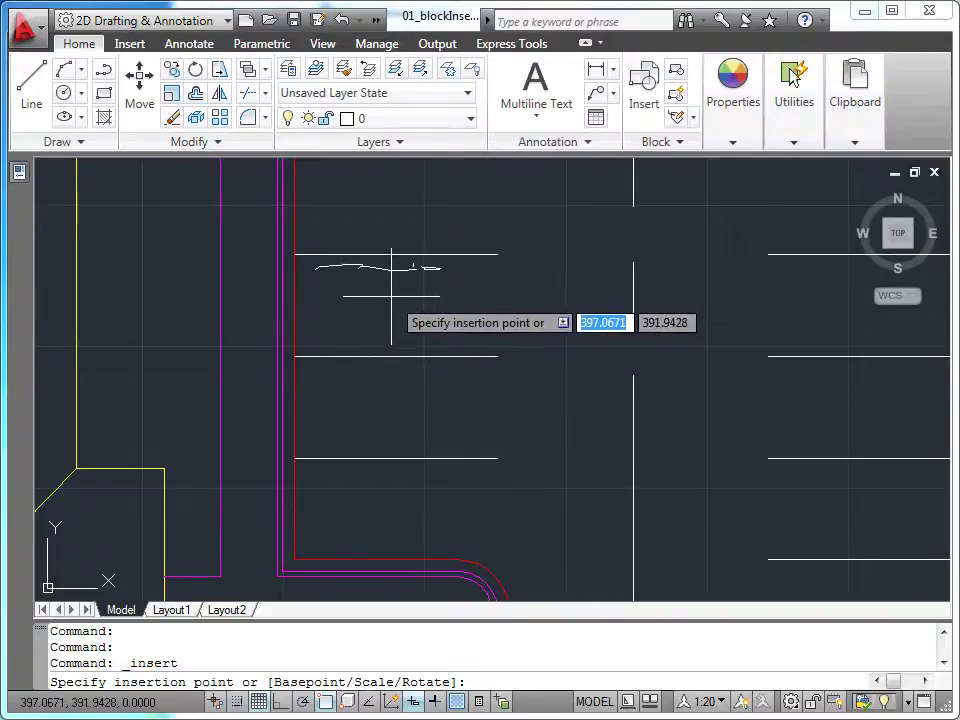
{"action": "left_click", "coordinate": [391, 296]}
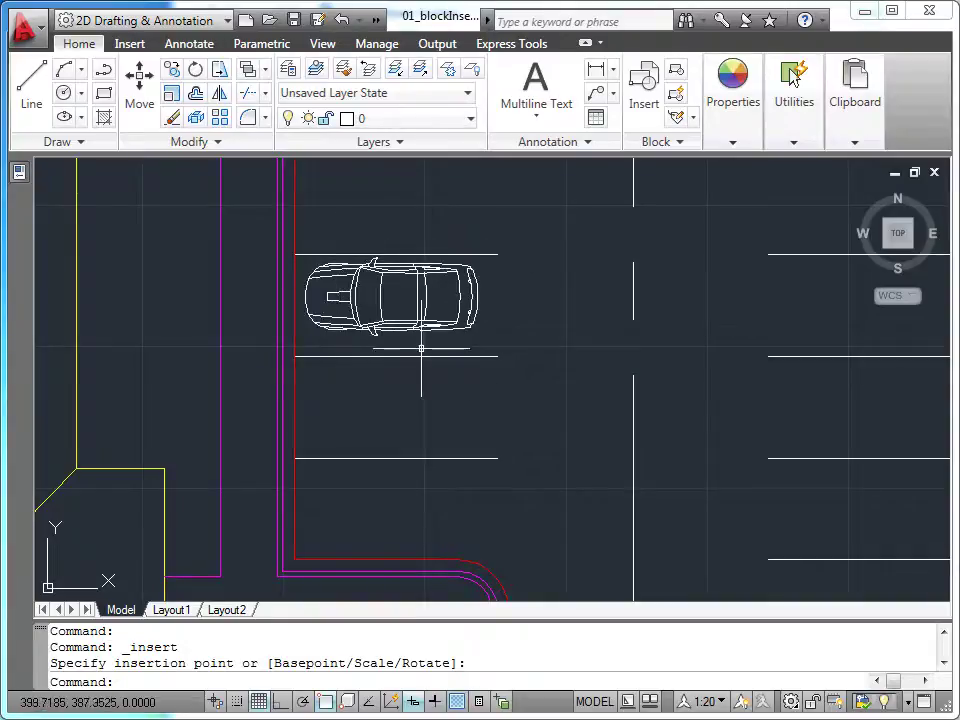
{"action": "left_click", "coordinate": [430, 325]}
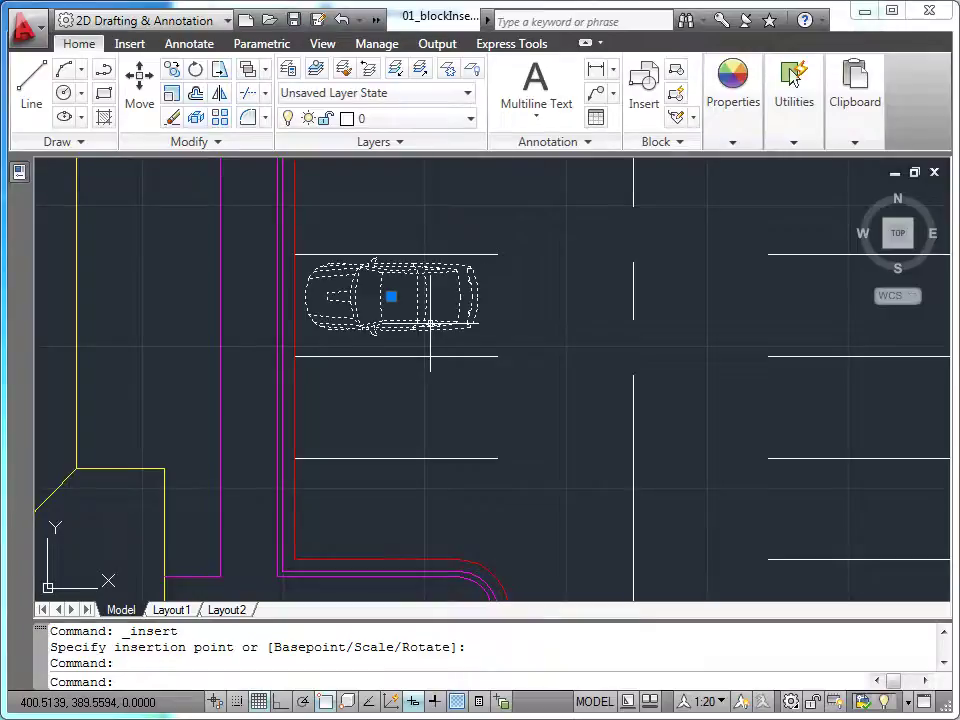
{"action": "key", "text": "Escape"}
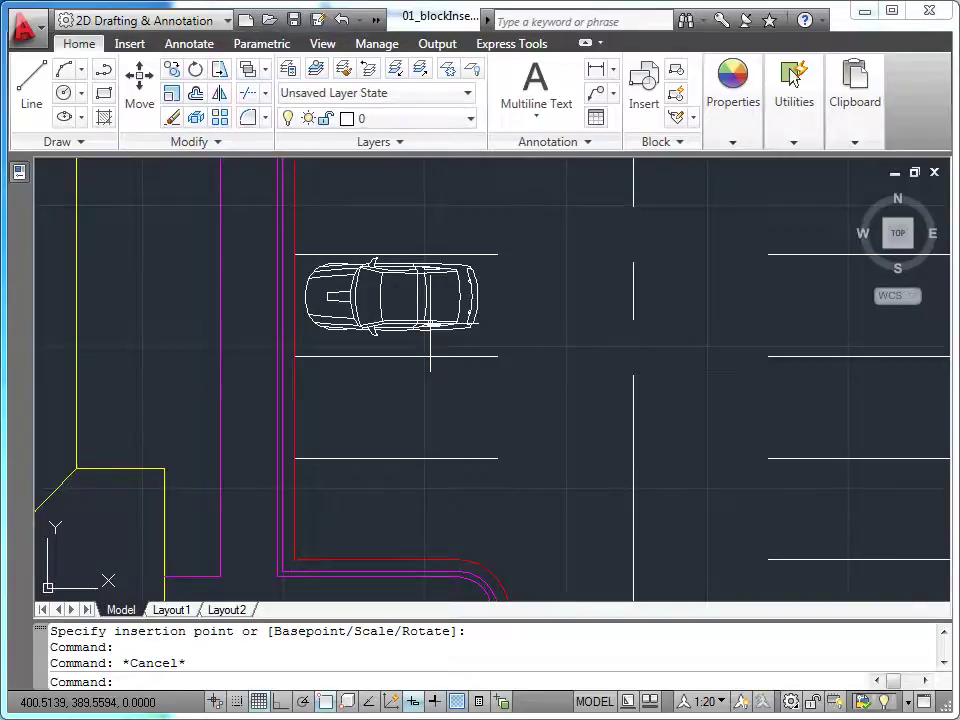
Insert a second 'car' block in the stall directly below the first car.
{"action": "left_click", "coordinate": [645, 110]}
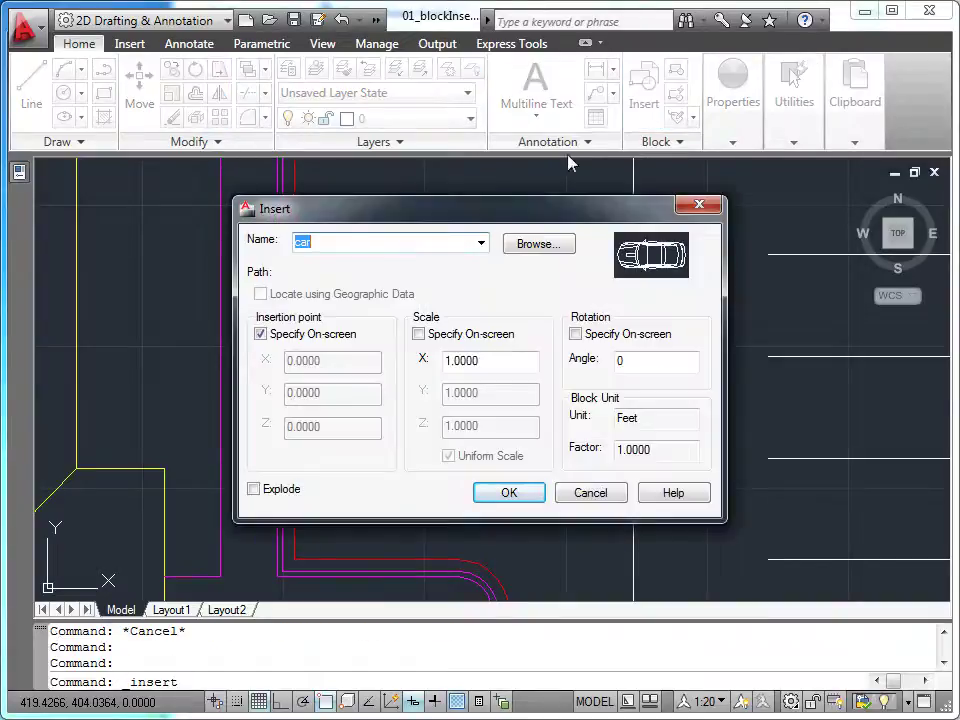
{"action": "left_click", "coordinate": [481, 243]}
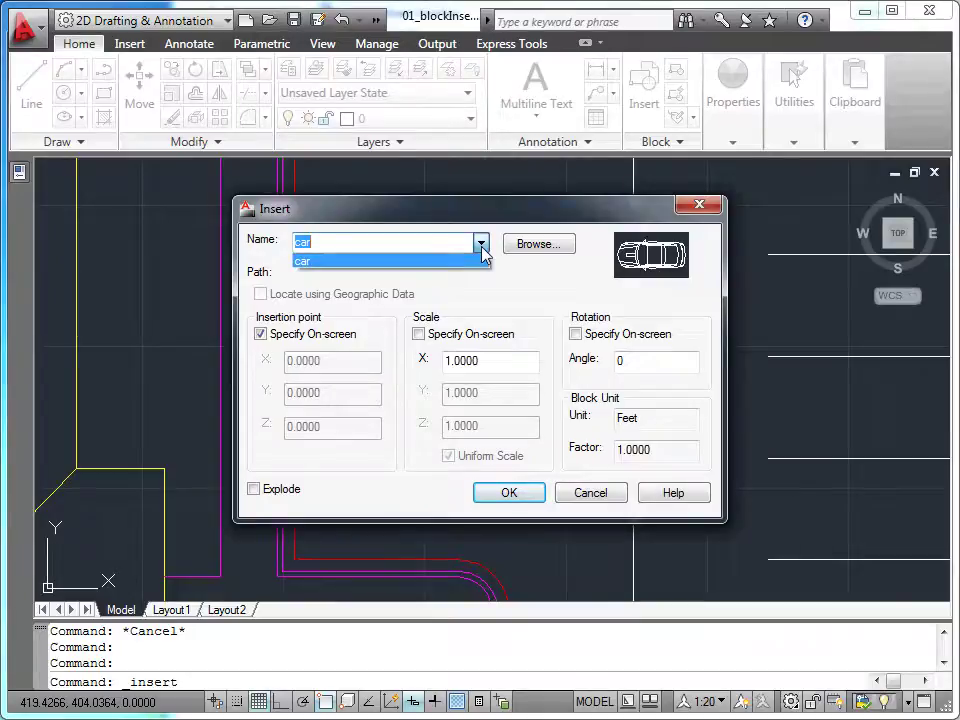
{"action": "left_click", "coordinate": [481, 245]}
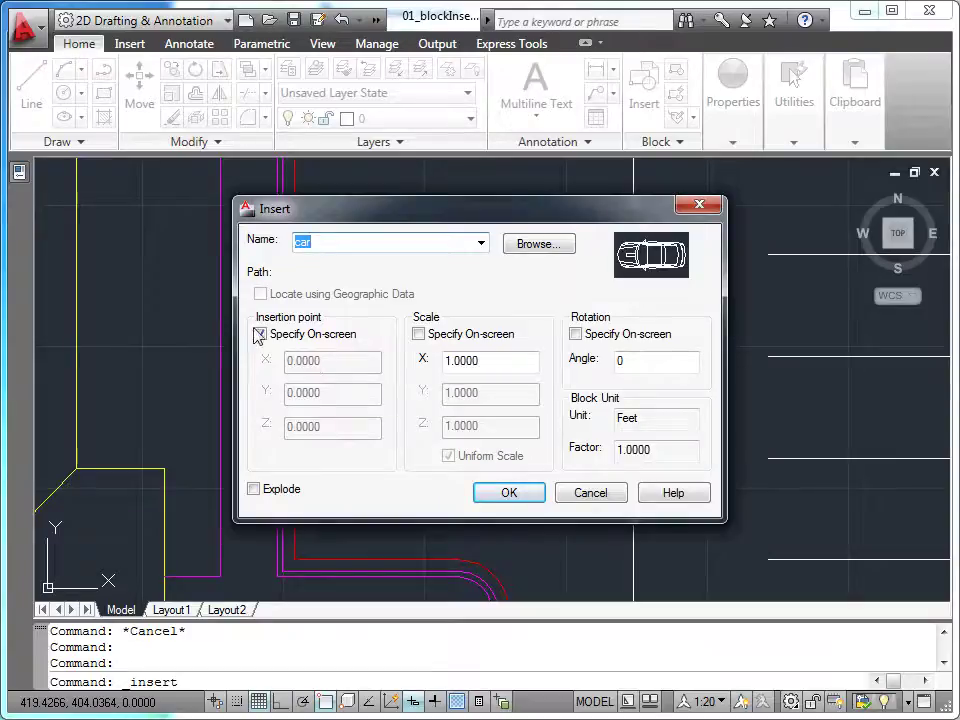
{"action": "left_click", "coordinate": [507, 492]}
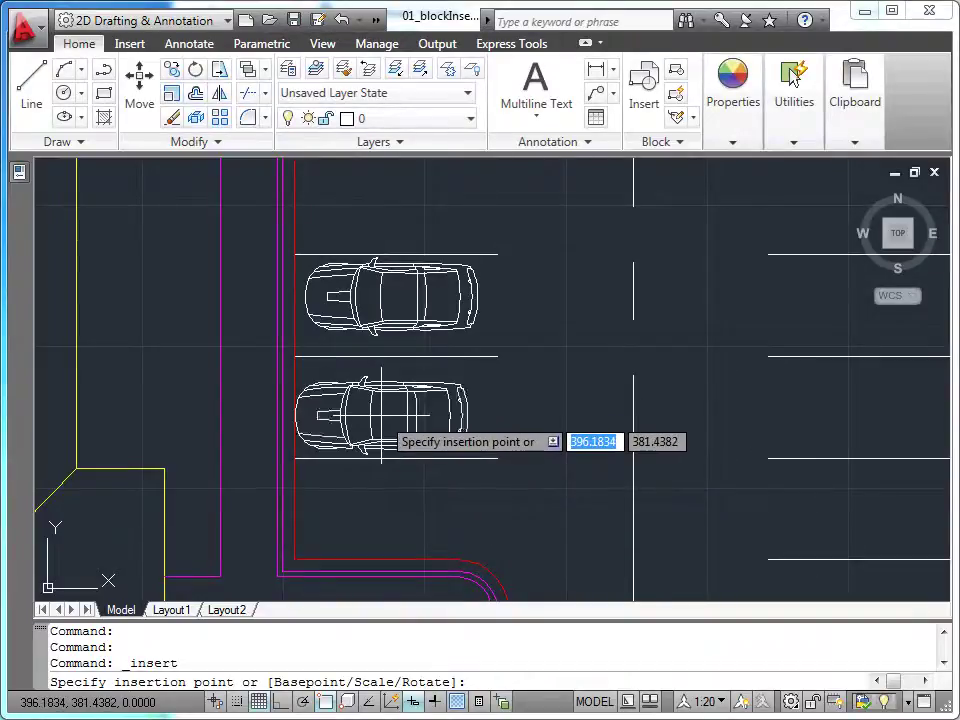
{"action": "left_click", "coordinate": [380, 417]}
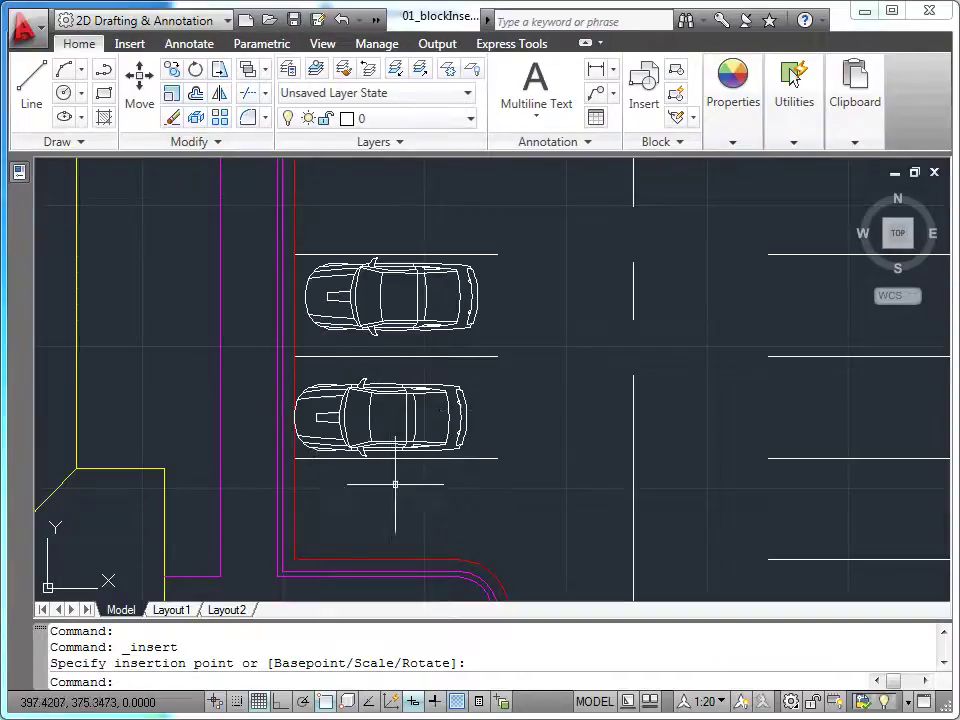
Move the lower car's base grip to Mid Between 2 Points of its stall line ends.
{"action": "left_click", "coordinate": [450, 410]}
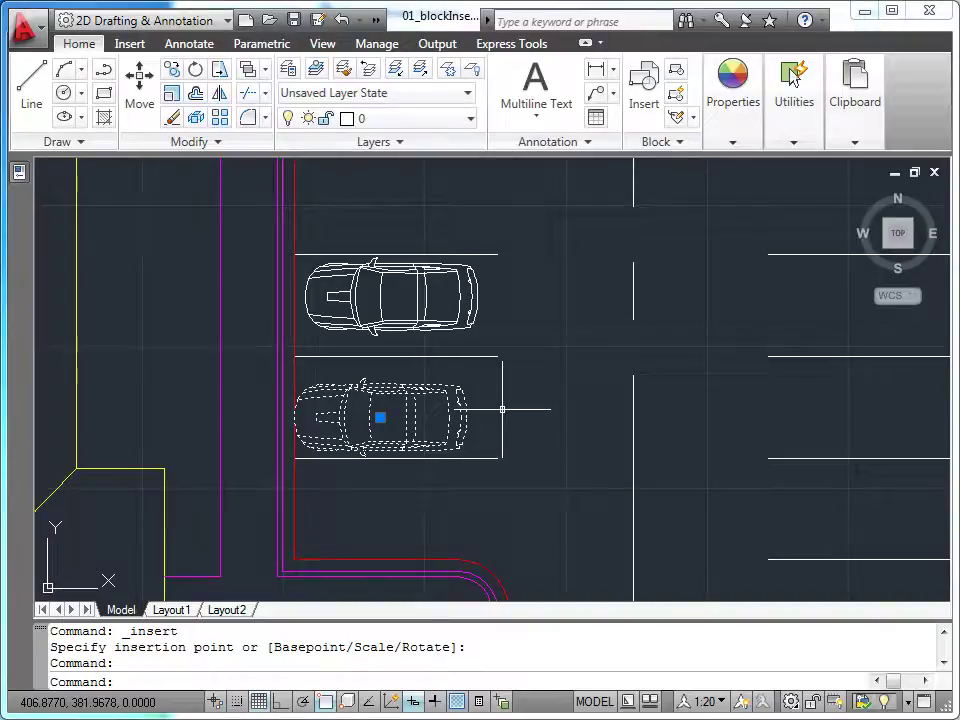
{"action": "left_click", "coordinate": [380, 417]}
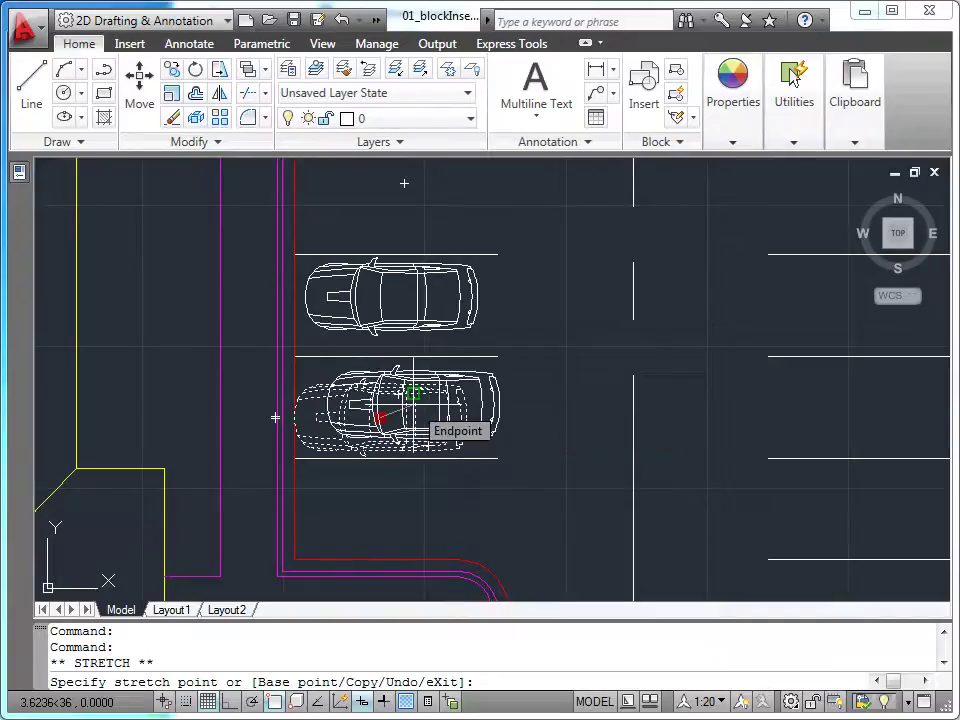
{"action": "right_click", "coordinate": [420, 446], "text": "shift"}
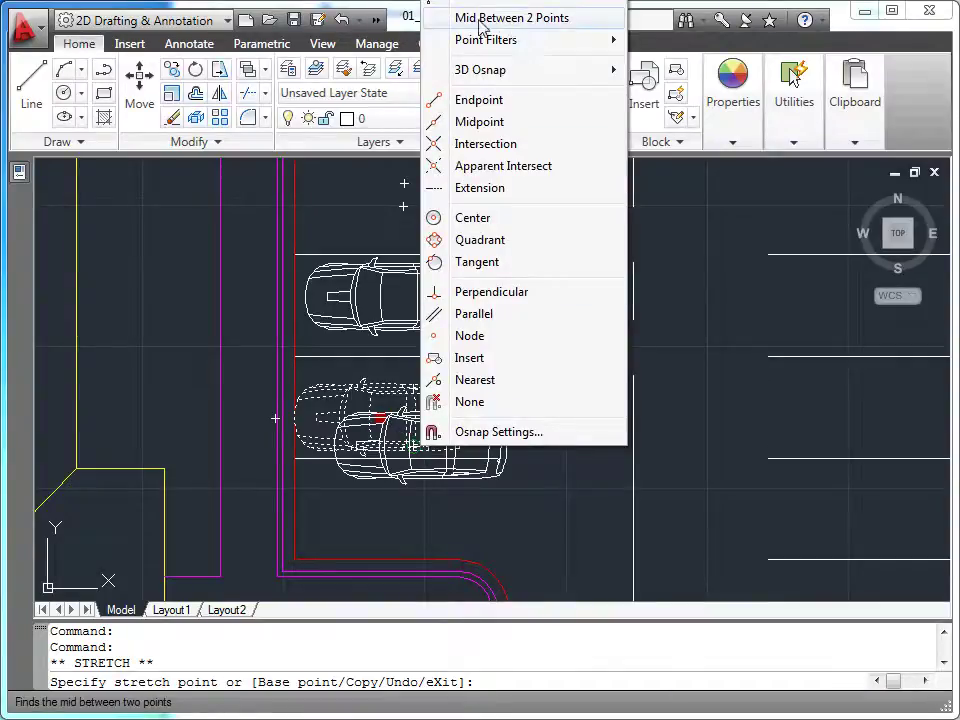
{"action": "left_click", "coordinate": [518, 28]}
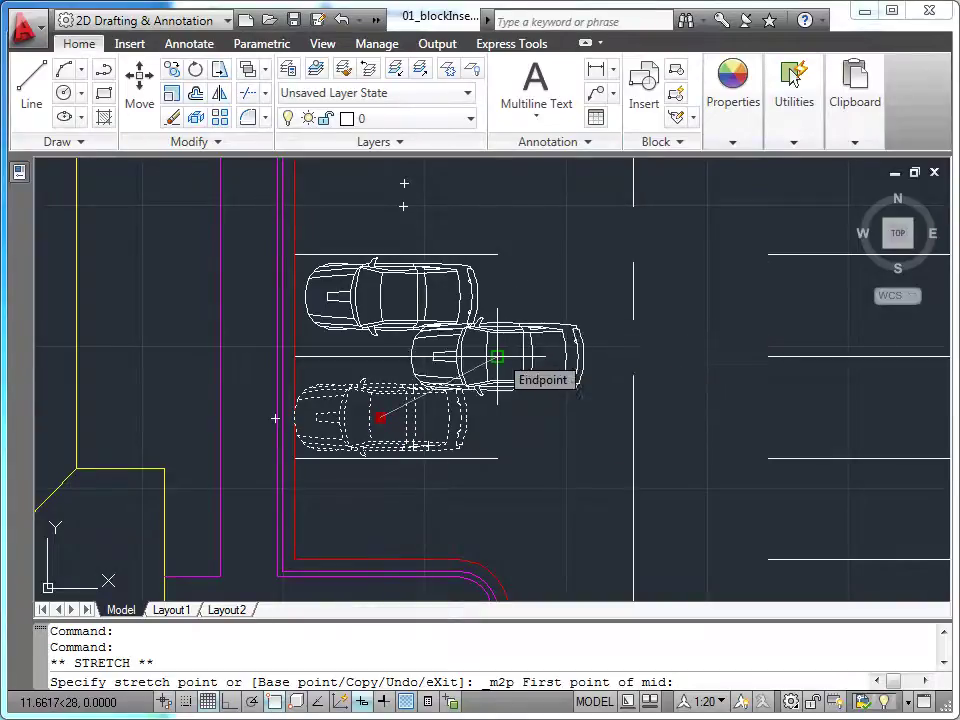
{"action": "left_click", "coordinate": [497, 356]}
{"action": "left_click", "coordinate": [294, 456]}
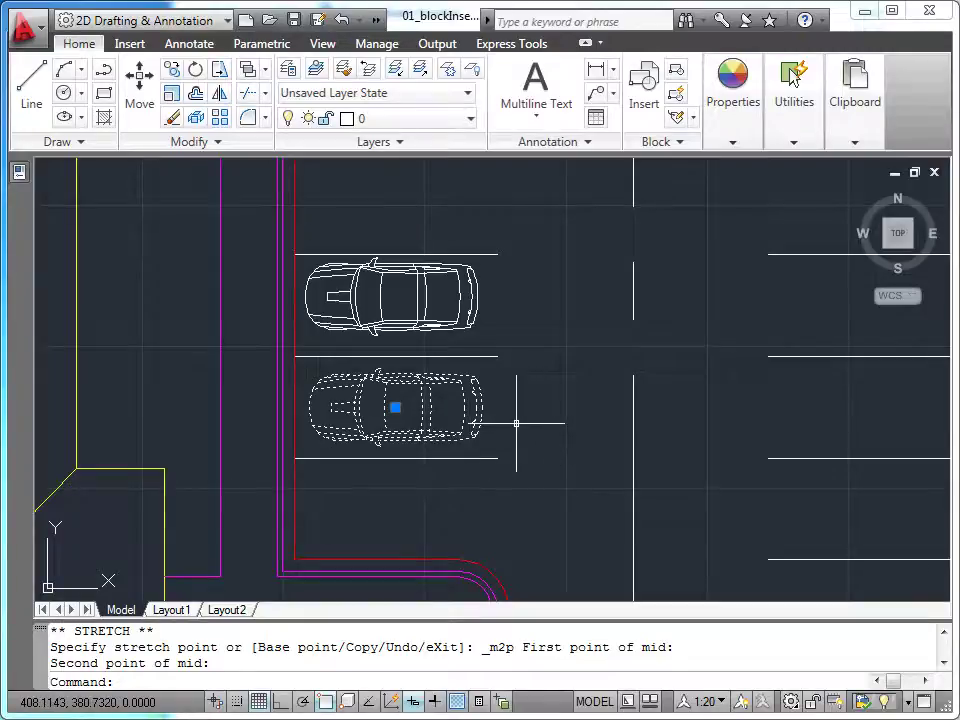
{"action": "key", "text": "Escape"}
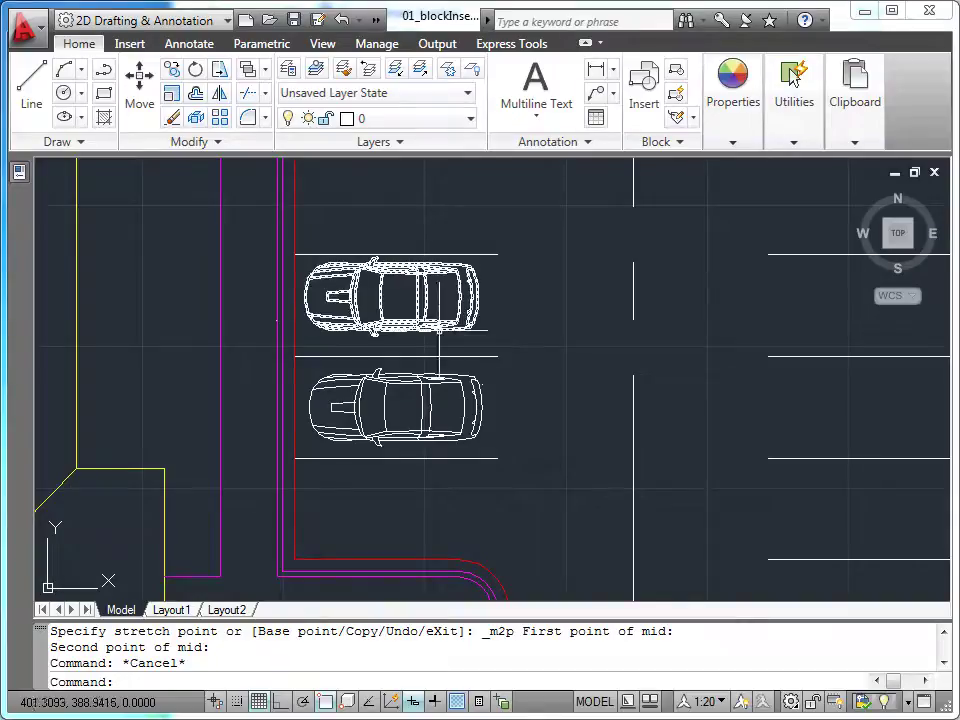
Move the upper car from its insertion point to Mid Between 2 Points of its stall corners.
{"action": "left_click", "coordinate": [145, 108]}
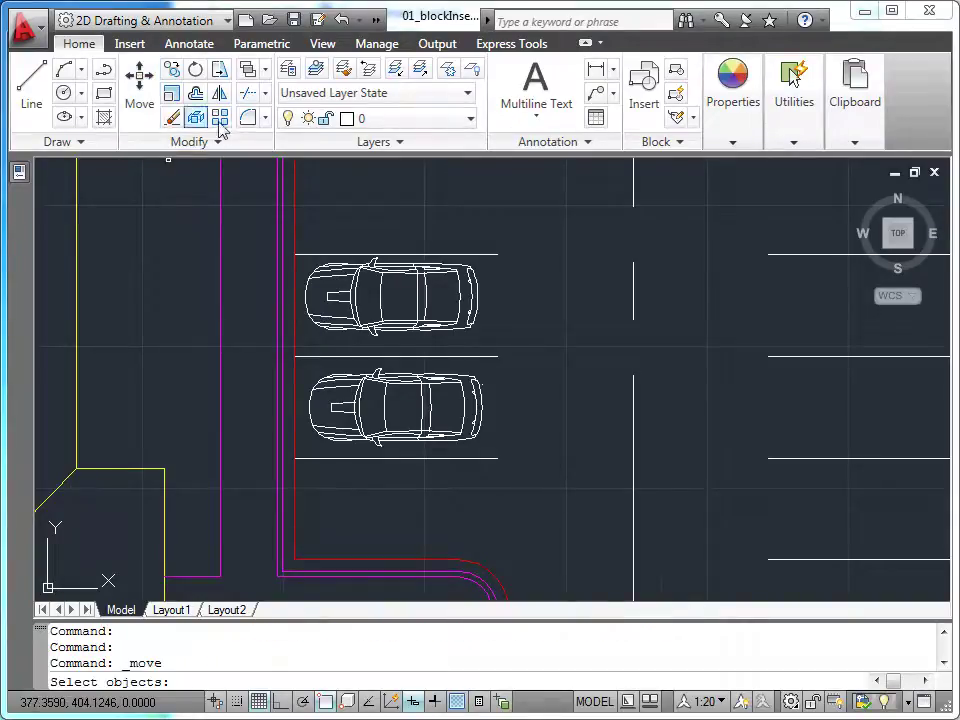
{"action": "left_click", "coordinate": [427, 288]}
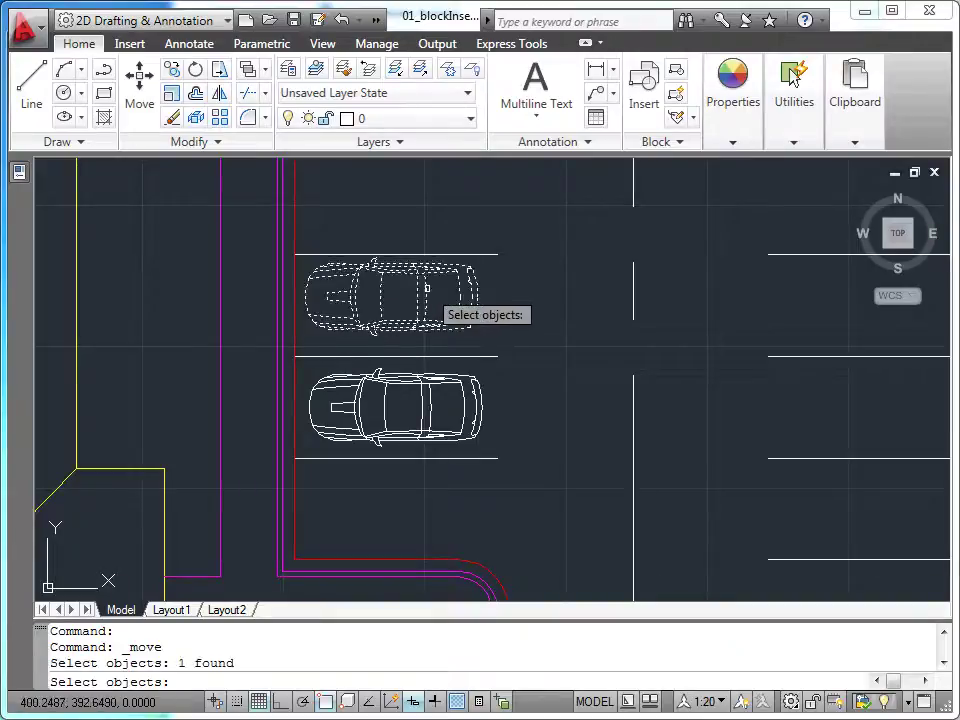
{"action": "key", "text": "Return"}
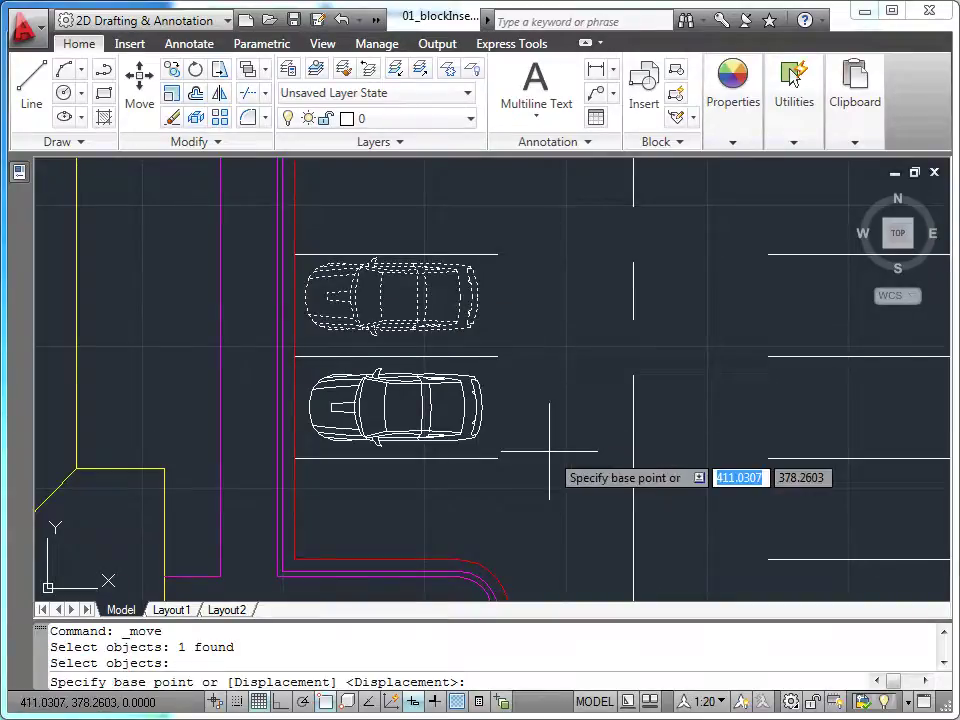
{"action": "right_click", "coordinate": [528, 535], "text": "shift"}
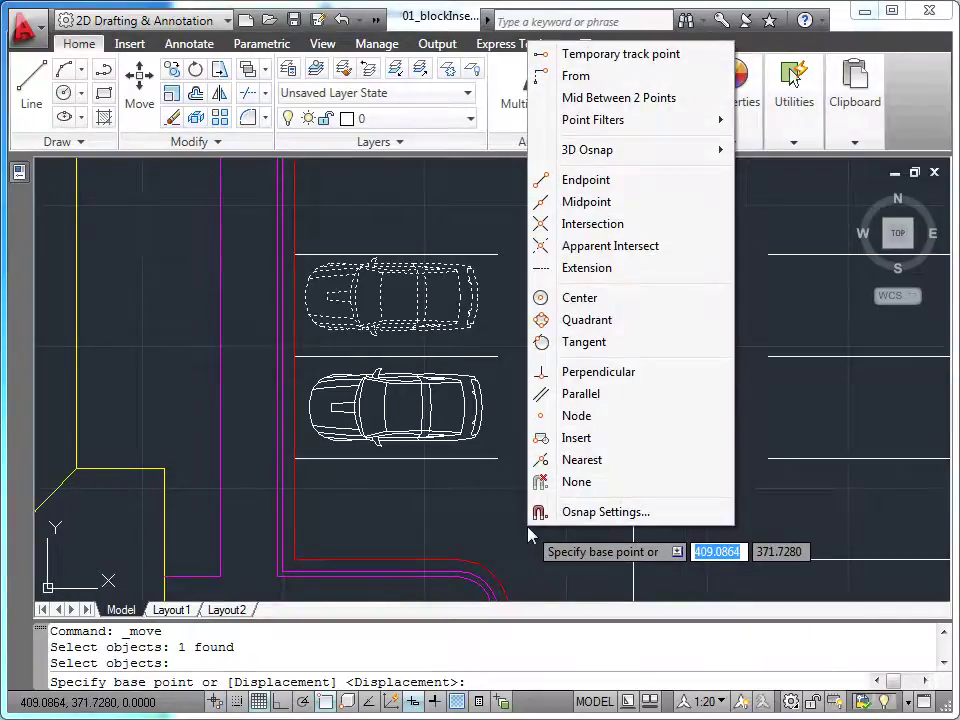
{"action": "left_click", "coordinate": [577, 440]}
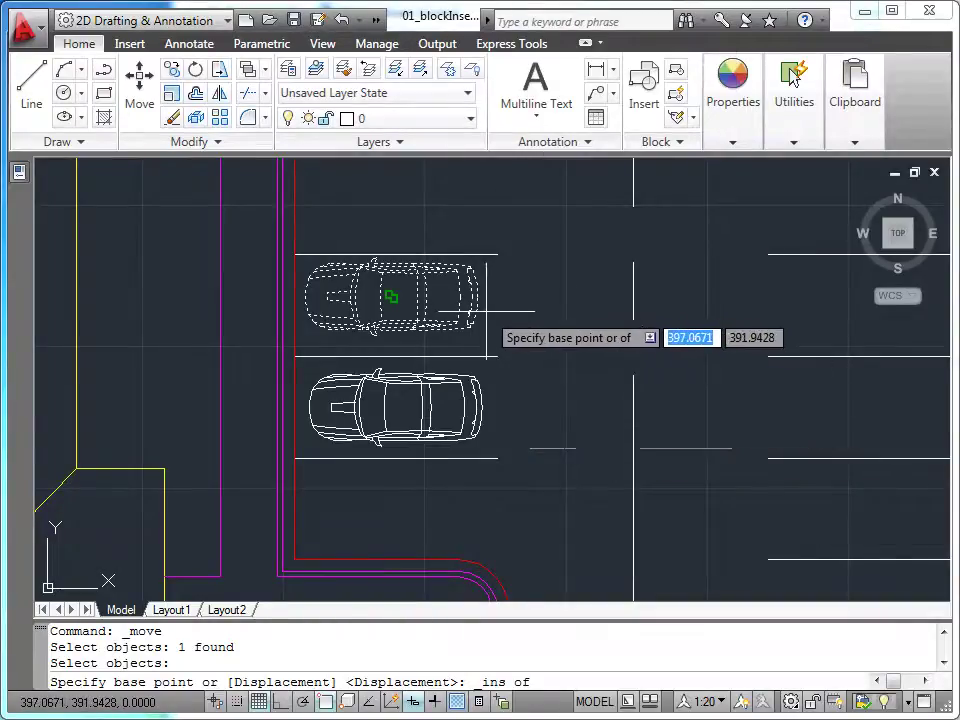
{"action": "left_click", "coordinate": [392, 297]}
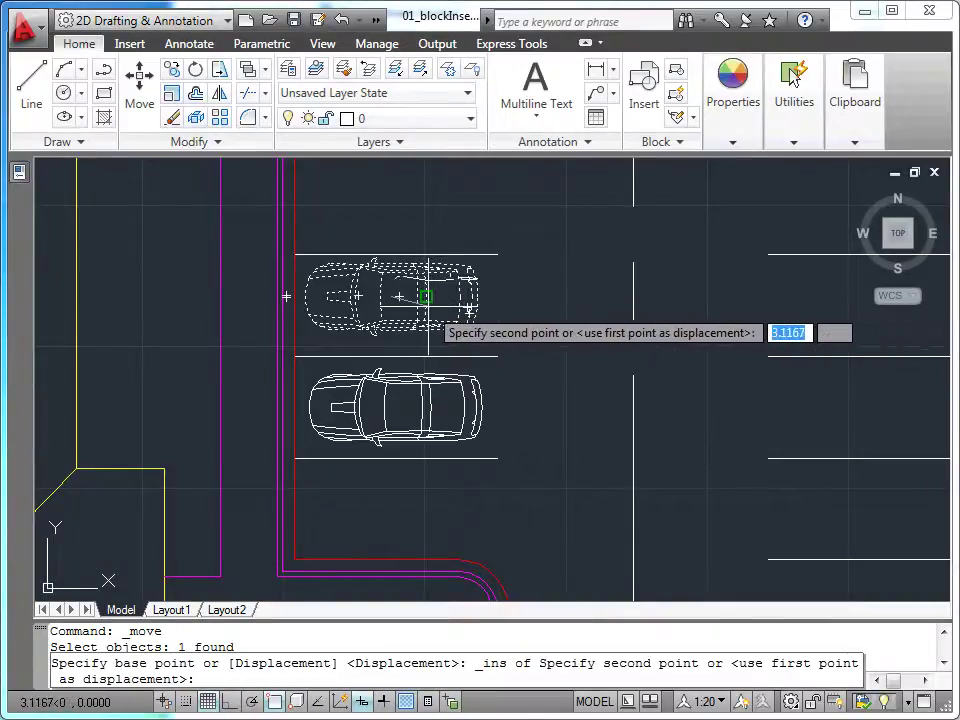
{"action": "right_click", "coordinate": [540, 465], "text": "shift"}
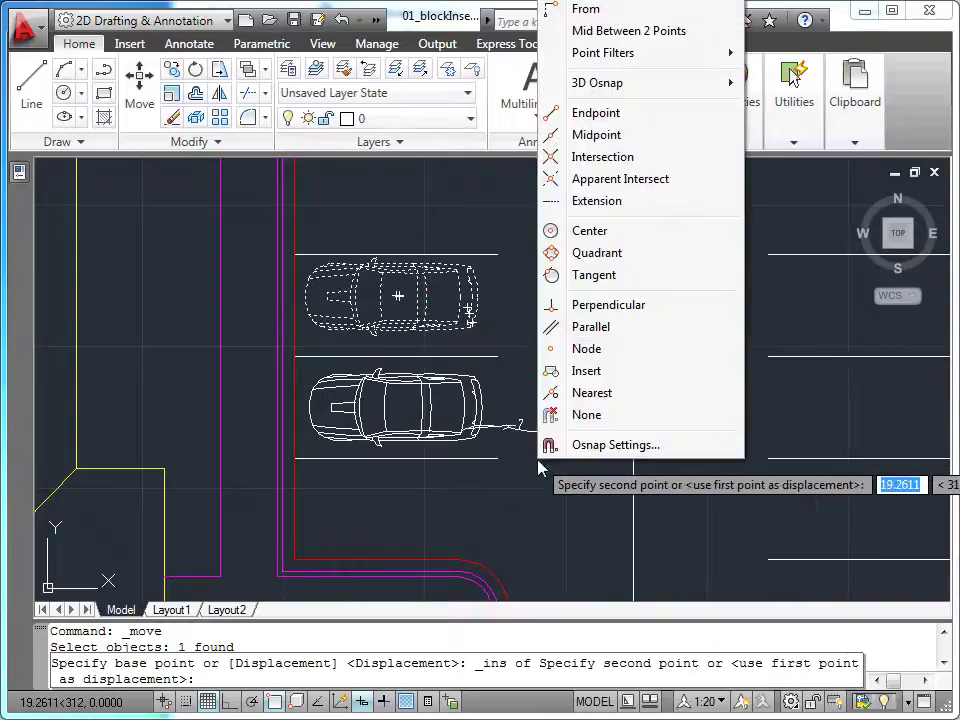
{"action": "left_click", "coordinate": [627, 33]}
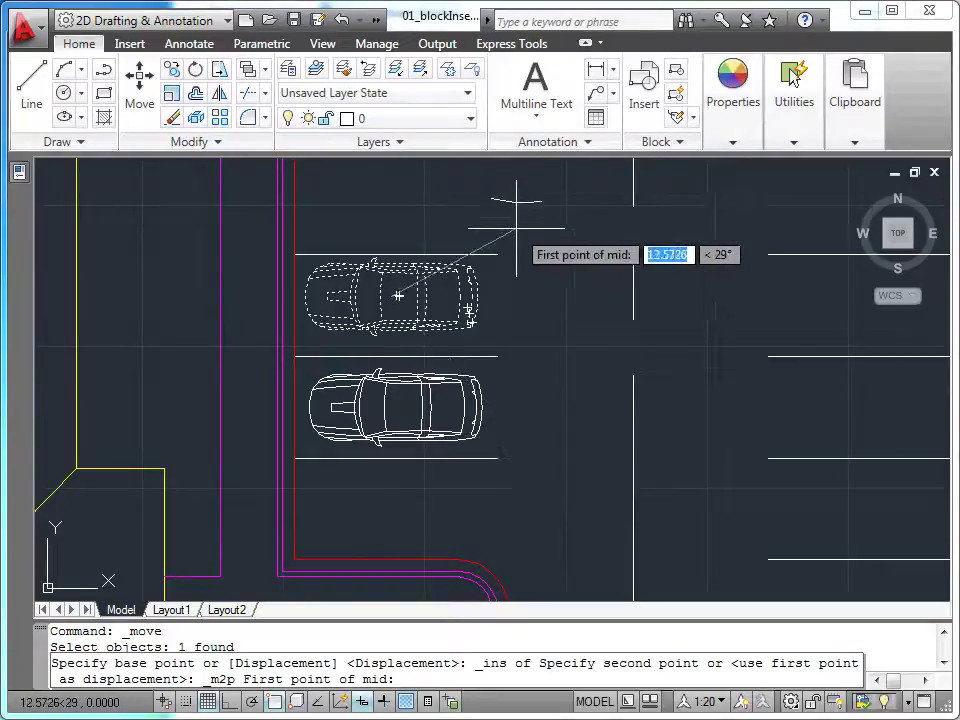
{"action": "left_click", "coordinate": [497, 256]}
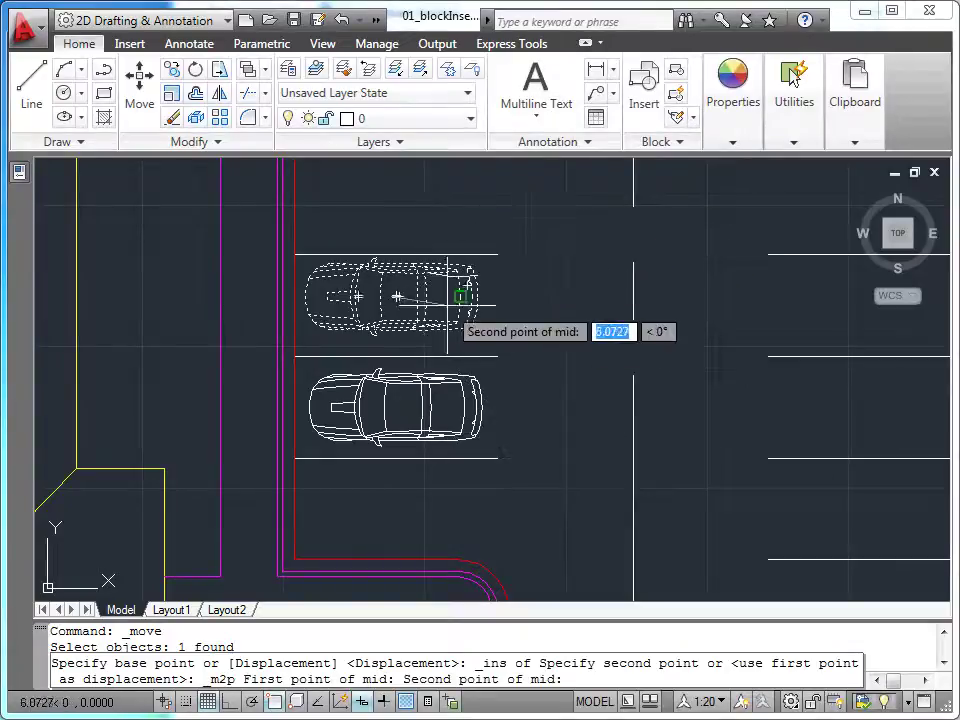
{"action": "left_click", "coordinate": [293, 357]}
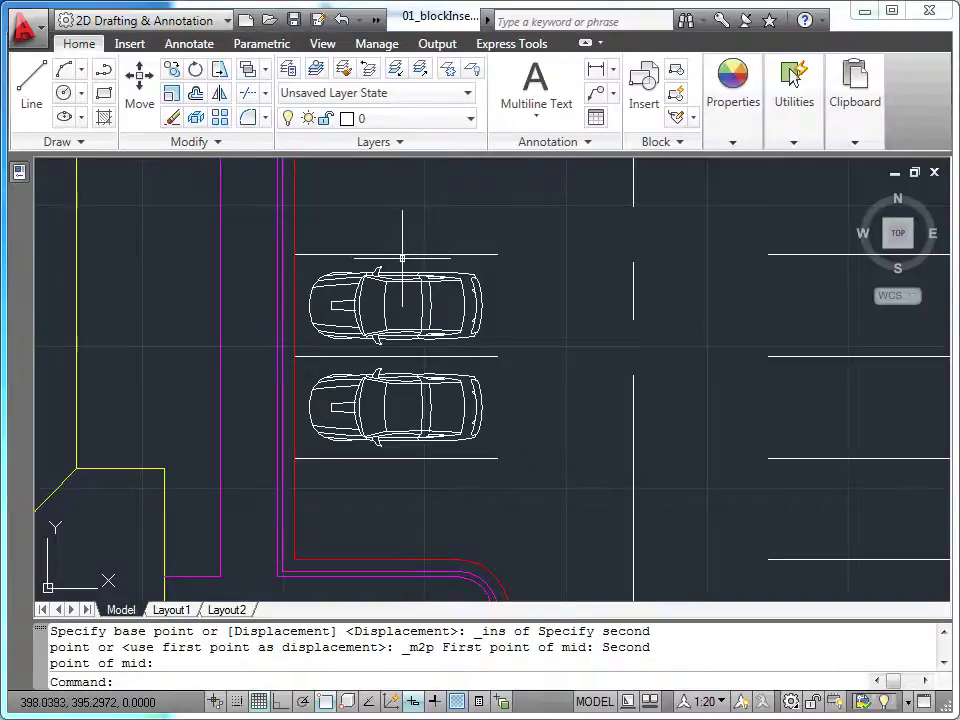
{"action": "left_click", "coordinate": [644, 95]}
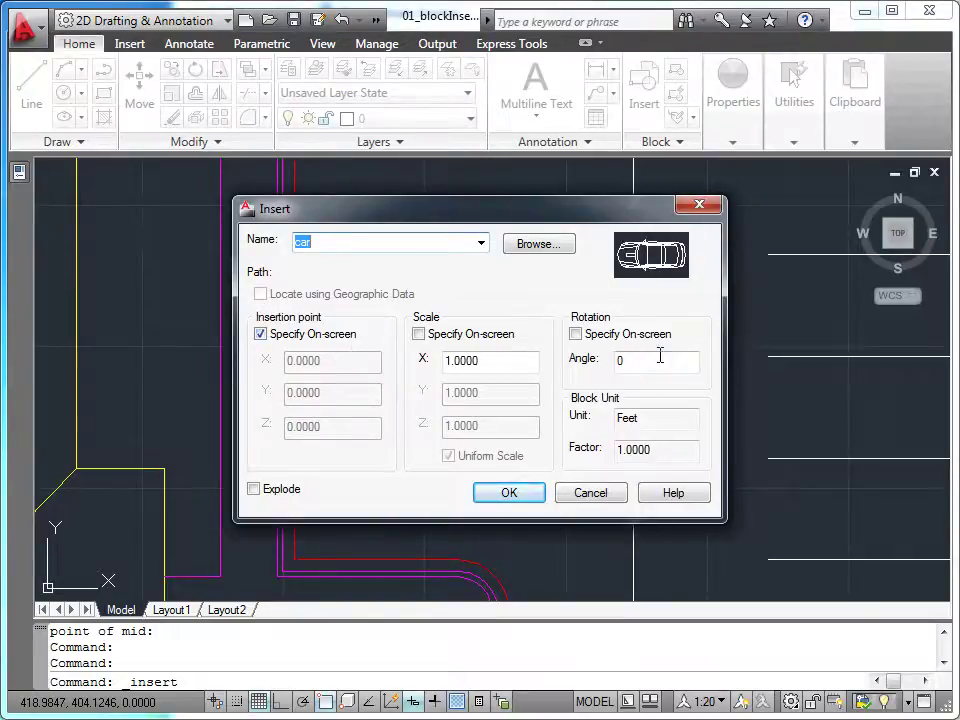
Set the car block's rotation to Specify On-screen and confirm the insert.
{"action": "left_click", "coordinate": [576, 334]}
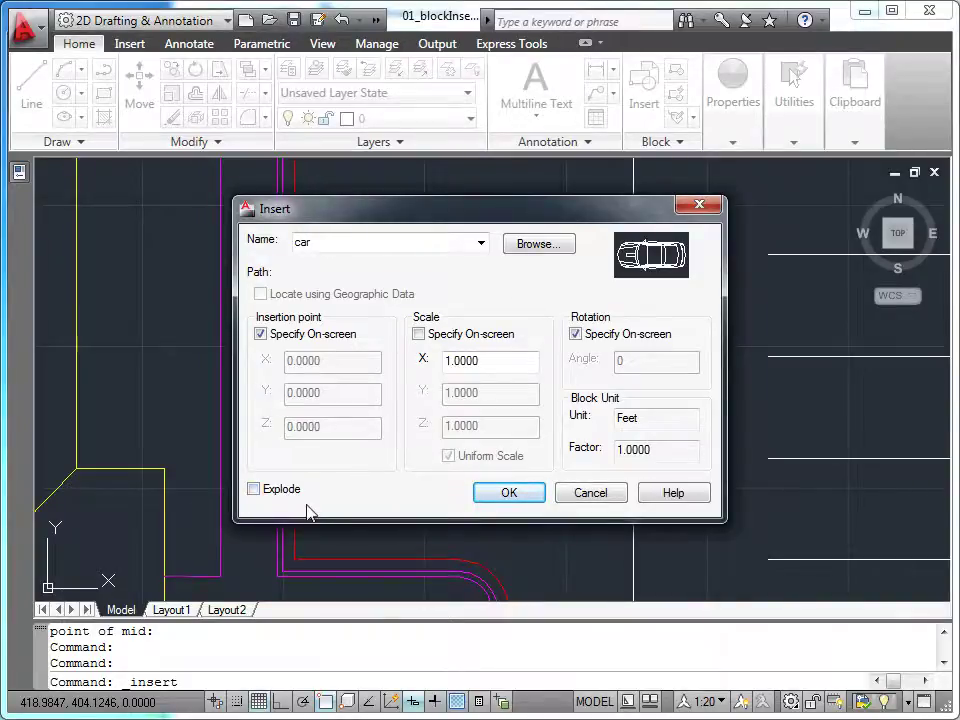
{"action": "left_click", "coordinate": [507, 494]}
{"action": "scroll", "coordinate": [466, 476], "scroll_direction": "up", "scroll_amount": 2}
Centre the third car between the opposite stall's corners, rotated 180° with Ortho on.
{"action": "mouse_move", "coordinate": [466, 476]}
{"action": "middle_mouse_down"}
{"action": "mouse_move", "coordinate": [413, 480]}
{"action": "mouse_move", "coordinate": [401, 501]}
{"action": "middle_mouse_up"}
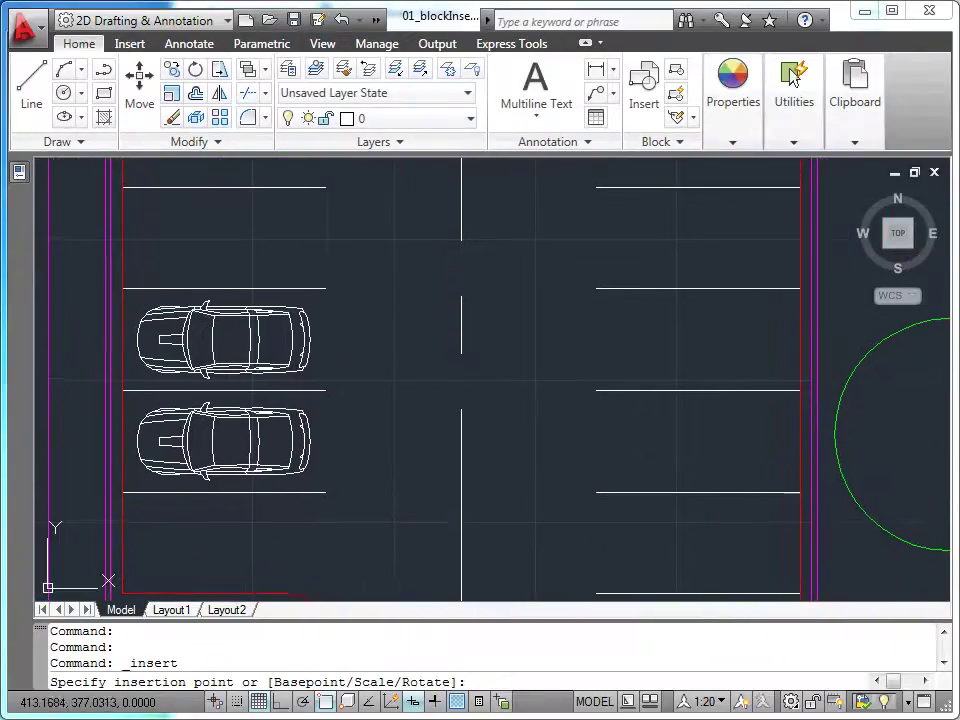
{"action": "mouse_move", "coordinate": [492, 452]}
{"action": "middle_mouse_down"}
{"action": "mouse_move", "coordinate": [510, 465]}
{"action": "mouse_move", "coordinate": [496, 483]}
{"action": "middle_mouse_up"}
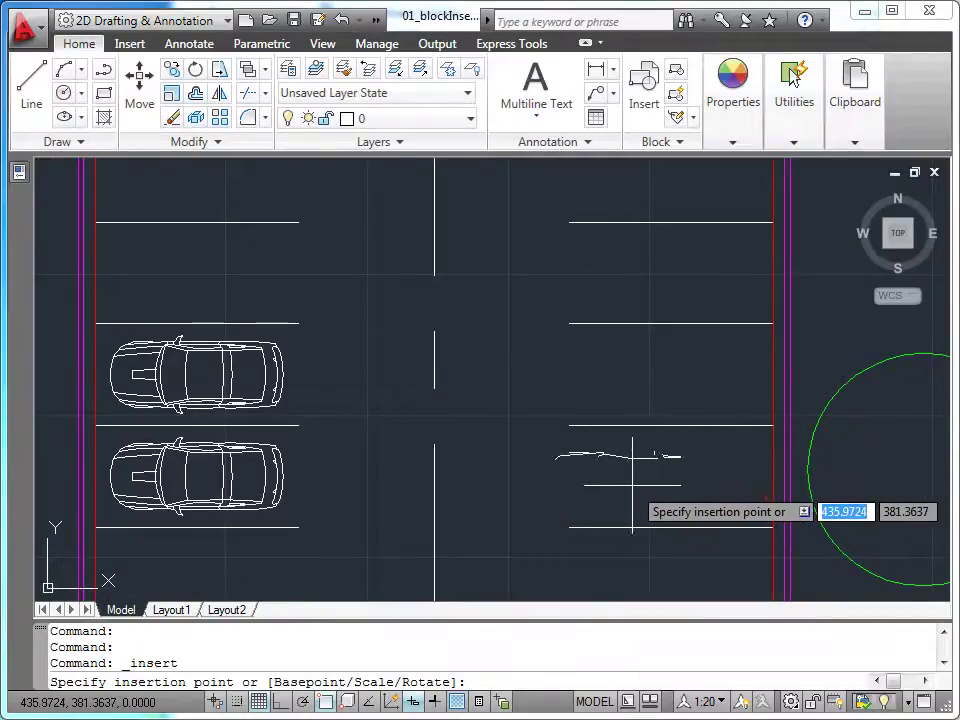
{"action": "right_click", "coordinate": [633, 490], "text": "shift"}
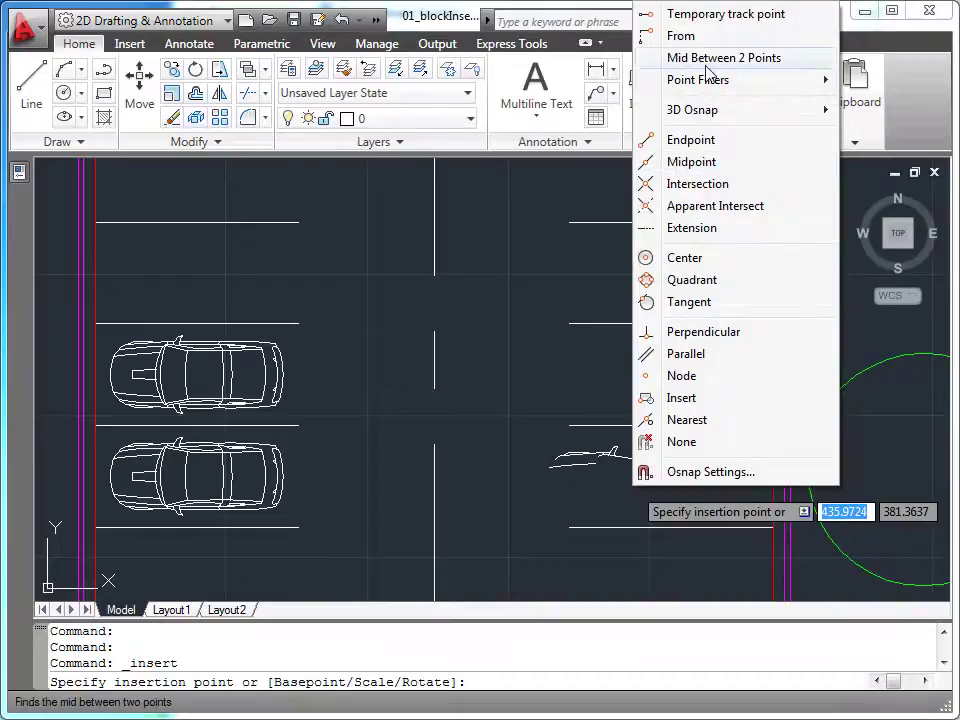
{"action": "left_click", "coordinate": [650, 58]}
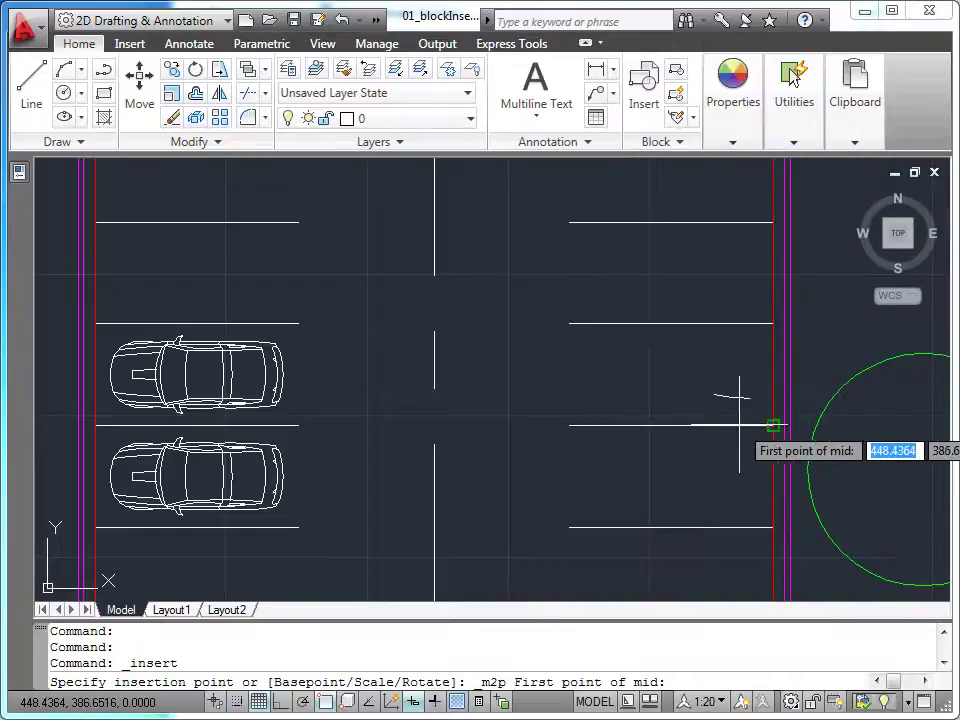
{"action": "left_click", "coordinate": [773, 426]}
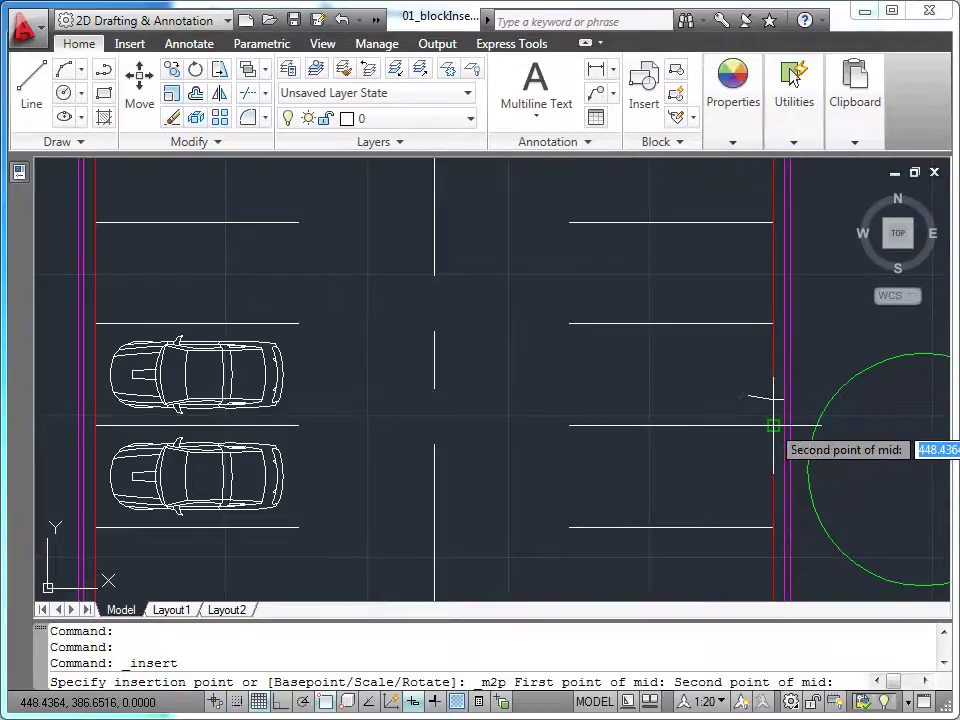
{"action": "left_click", "coordinate": [569, 527]}
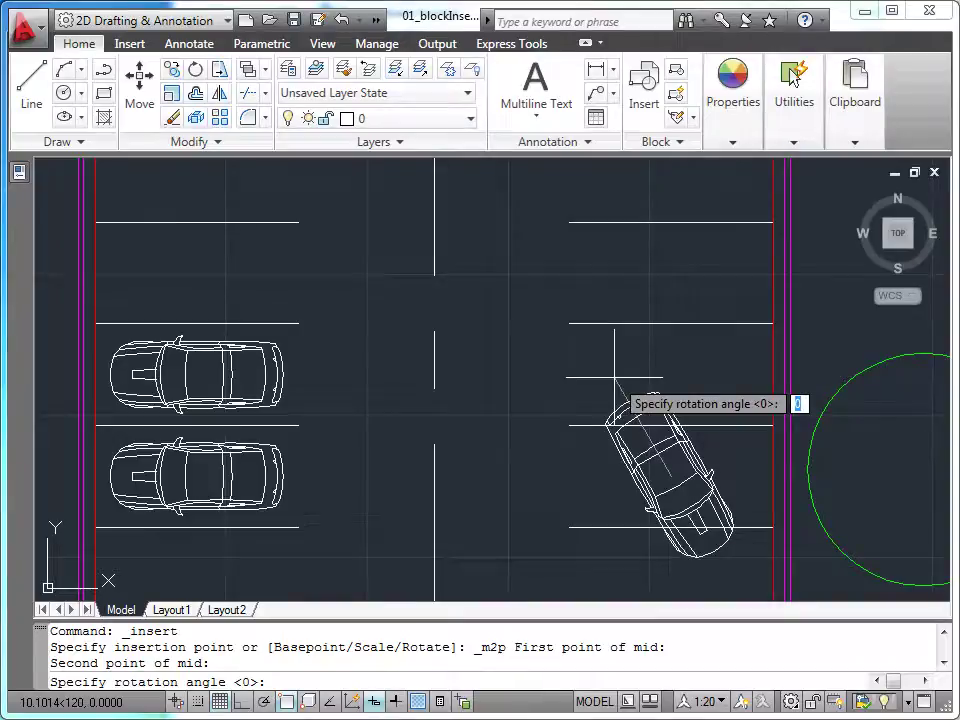
{"action": "key", "text": "F8"}
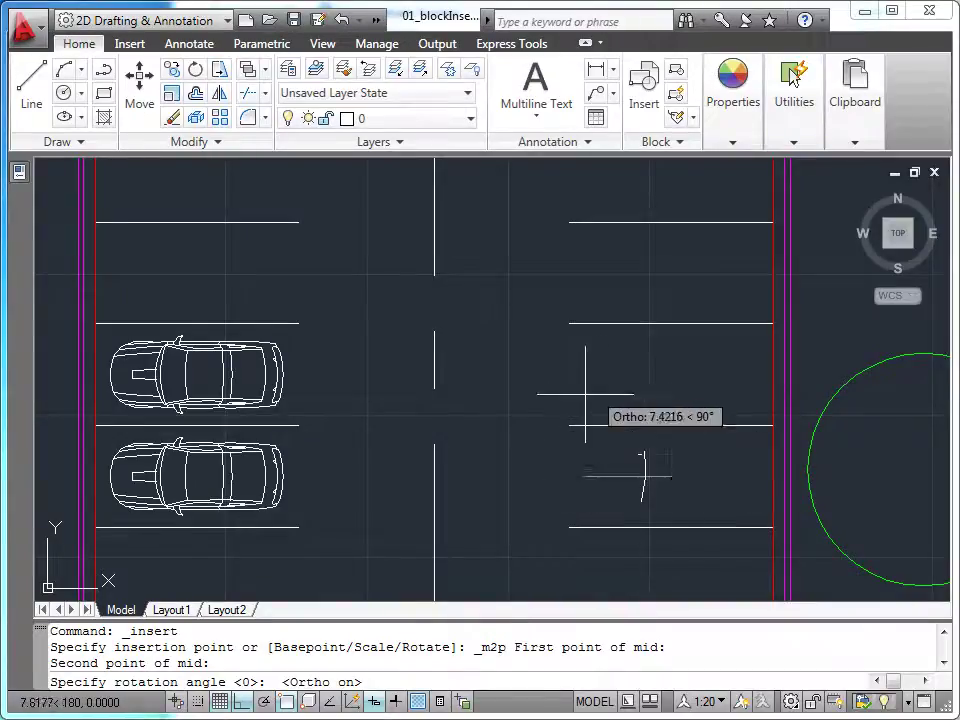
{"action": "left_click", "coordinate": [552, 447]}
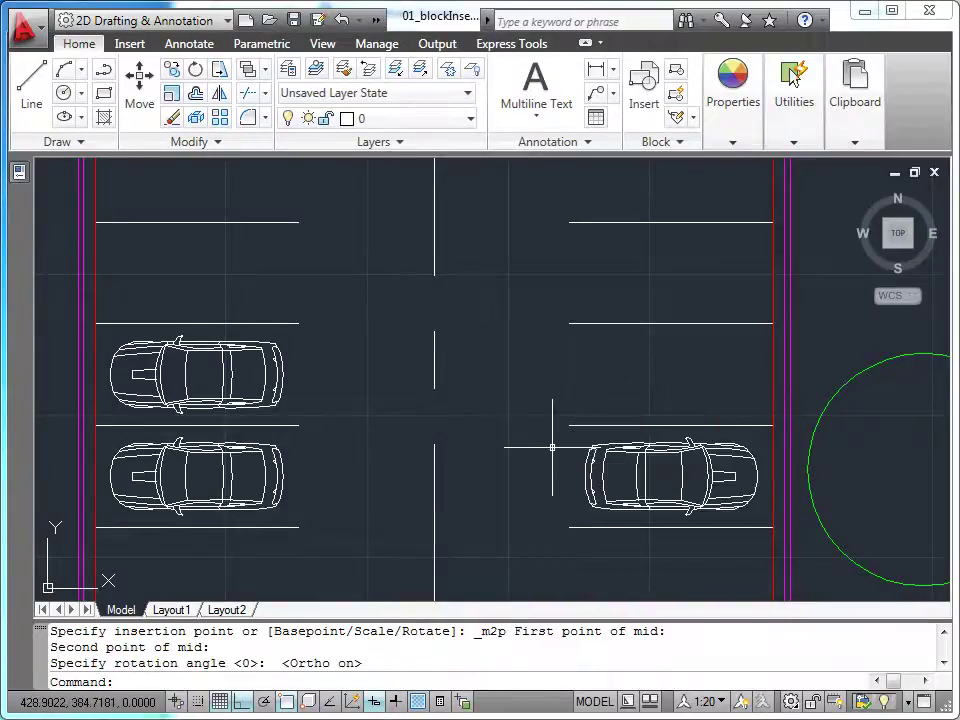
{"action": "scroll", "coordinate": [508, 448], "scroll_direction": "down", "scroll_amount": 2}
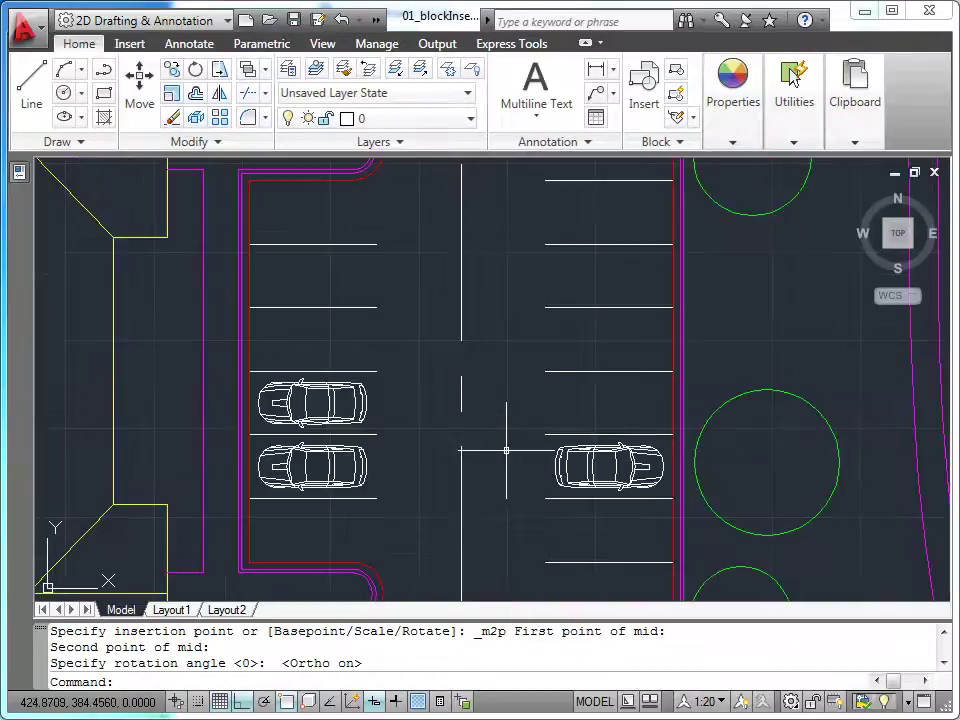